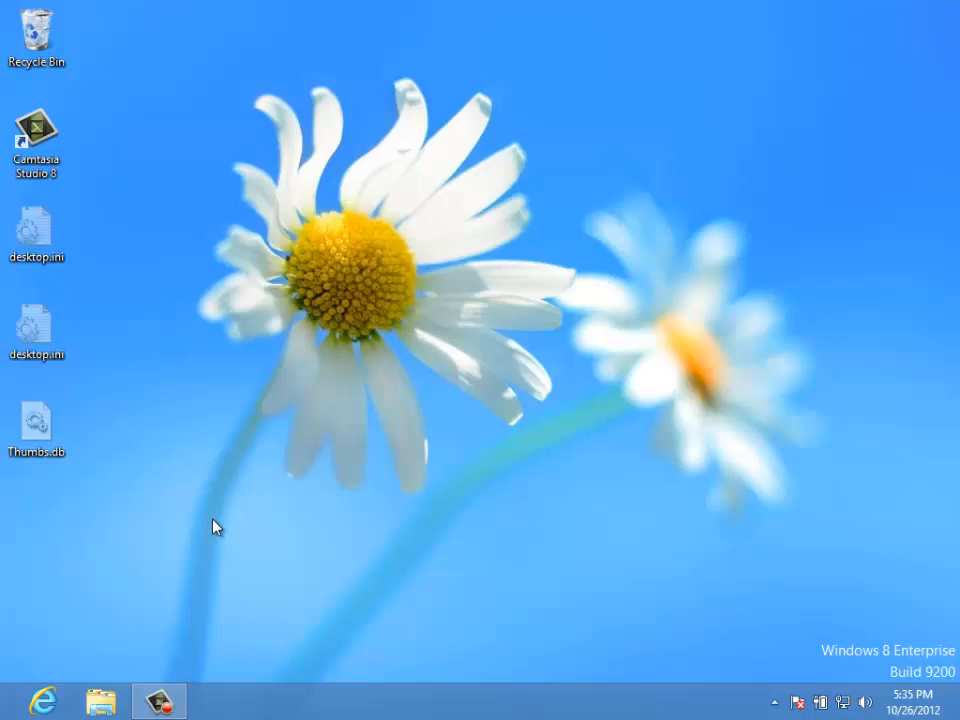
Show the Start screen, then reach the Control Panel from the Win+X power-user menu.
{"action": "key", "text": "super"}
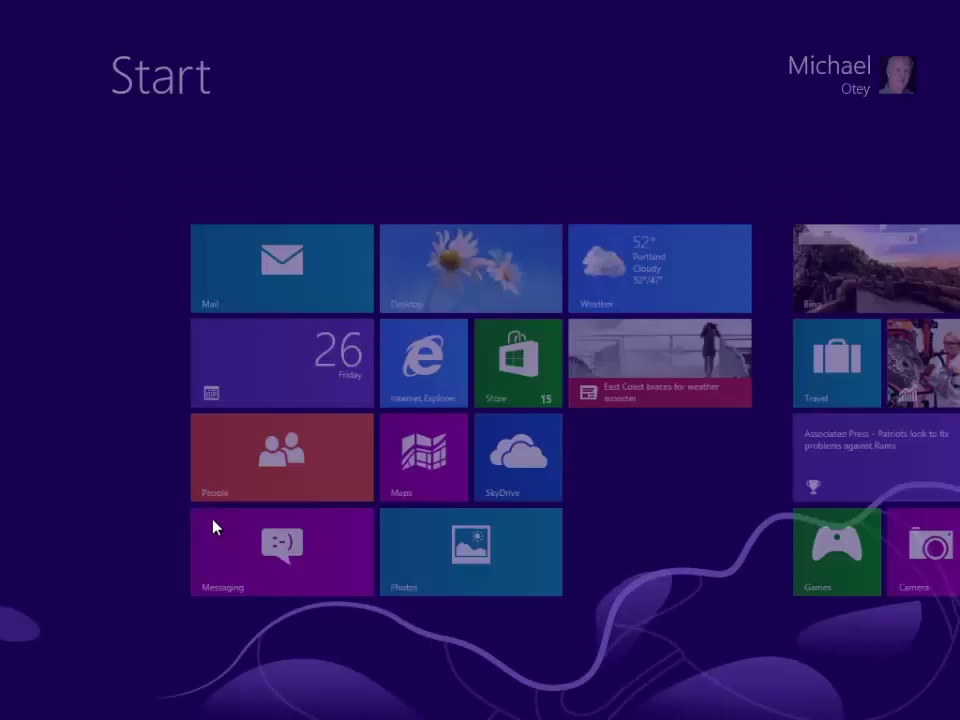
{"action": "key", "text": "super"}
{"action": "key", "text": "super"}
{"action": "key", "text": "super+x"}
{"action": "left_click", "coordinate": [92, 618]}
Browse the charms bar, Settings, Devices and Search panes via Win+C, Win+I, Win+K and Win+Q.
{"action": "key", "text": "super+c"}
{"action": "key", "text": "super+i"}
{"action": "key", "text": "super+k"}
{"action": "key", "text": "super+q"}
{"action": "key", "text": "super"}
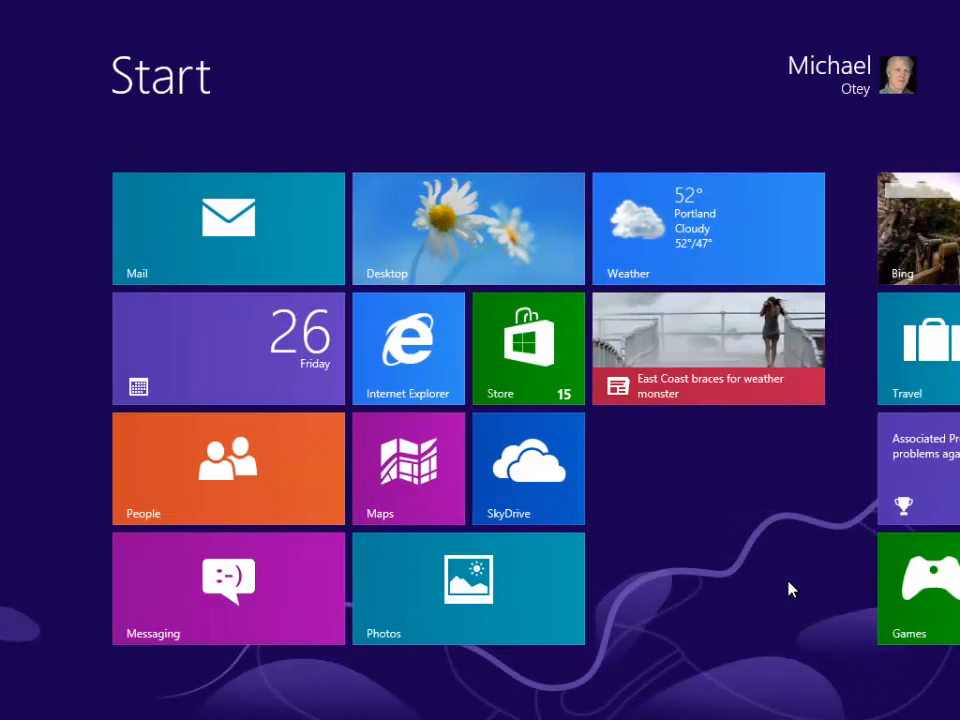
{"action": "scroll", "coordinate": [418, 715], "scroll_direction": "down", "scroll_amount": 5}
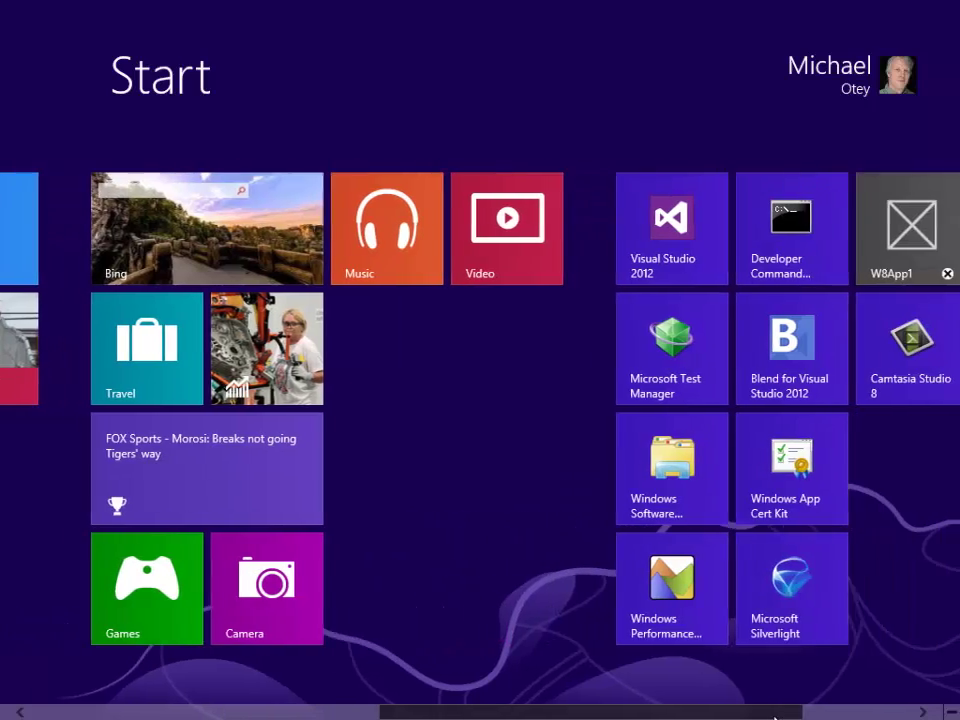
{"action": "mouse_move", "coordinate": [630, 713]}
{"action": "left_mouse_down"}
{"action": "mouse_move", "coordinate": [857, 711]}
{"action": "mouse_move", "coordinate": [411, 714]}
{"action": "left_mouse_up"}
{"action": "type", "text": "pain"}
Launch Paint from the search results and close it again.
{"action": "left_click", "coordinate": [180, 155]}
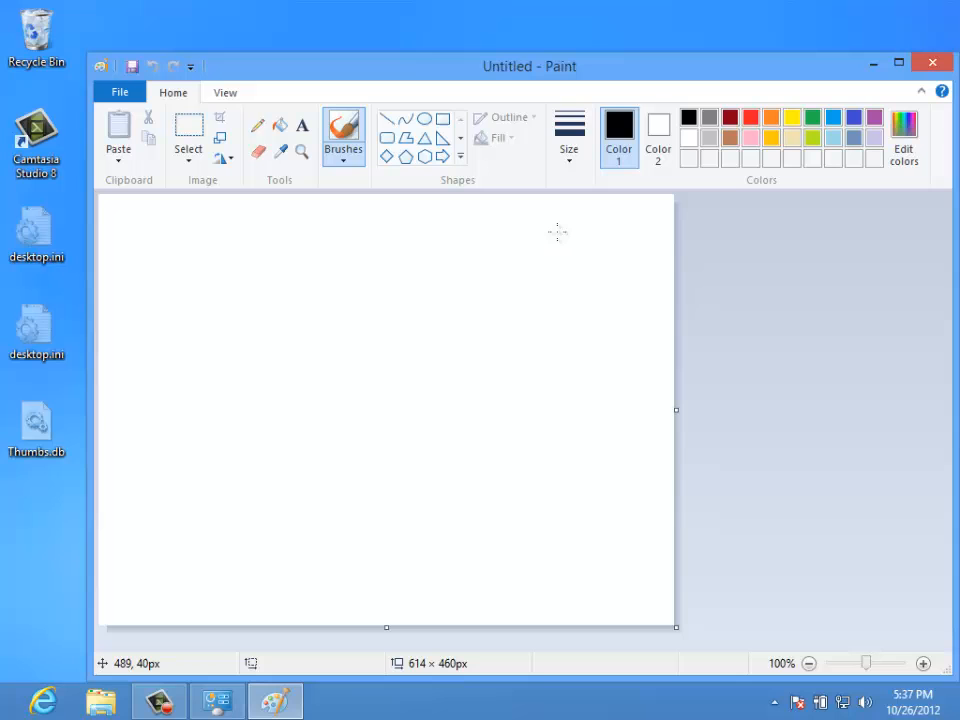
{"action": "left_click", "coordinate": [936, 65]}
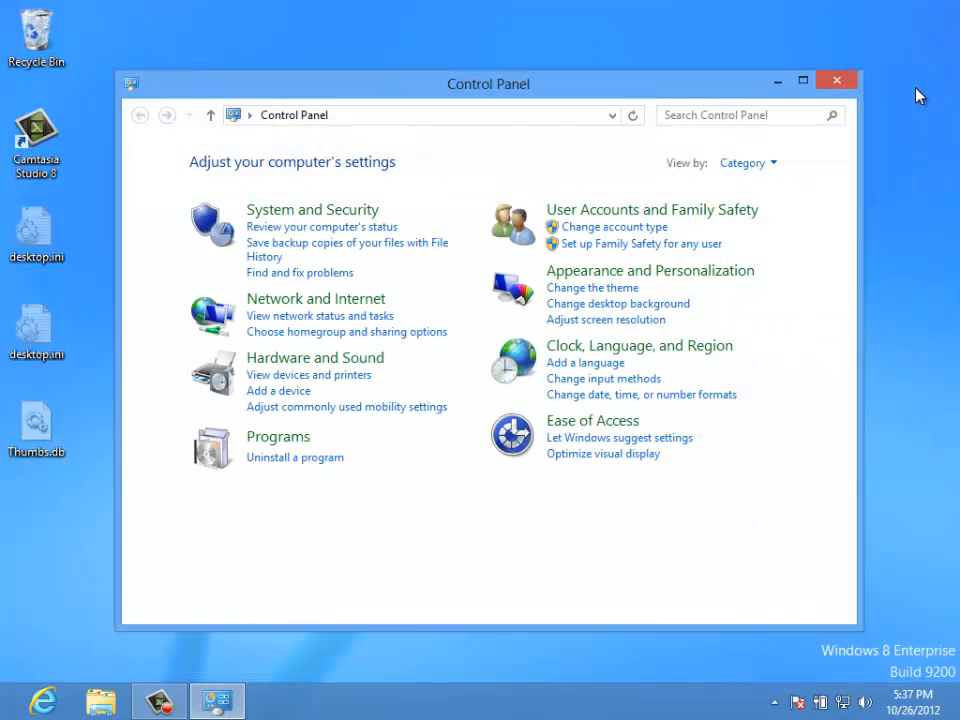
Return to Start and launch Internet Explorer from its tile.
{"action": "key", "text": "super"}
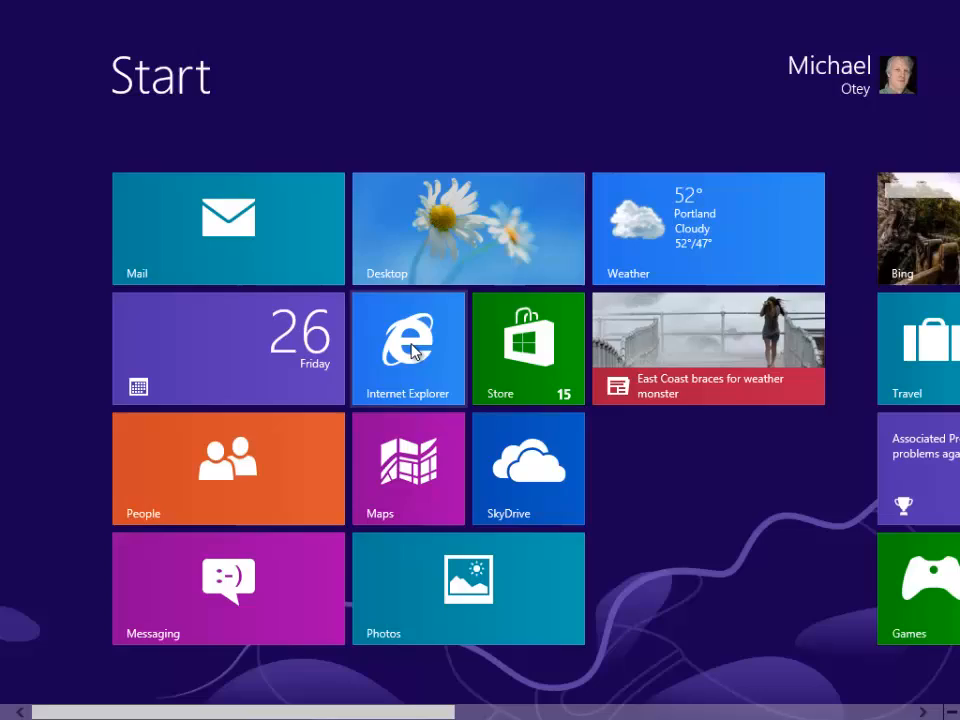
{"action": "left_click", "coordinate": [412, 350]}
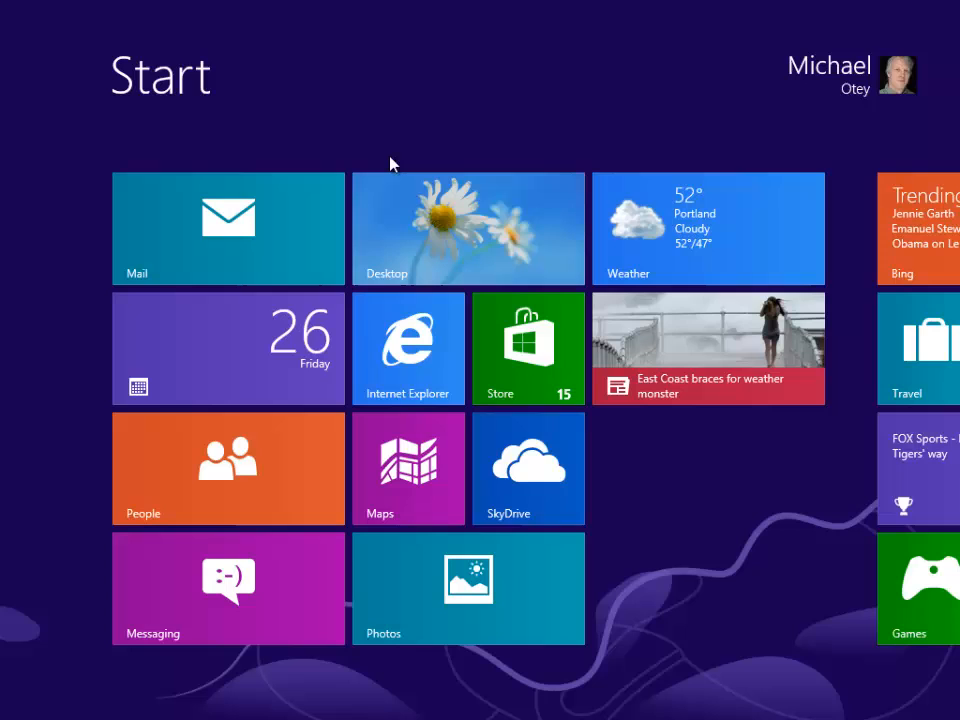
{"action": "type", "text": "pa"}
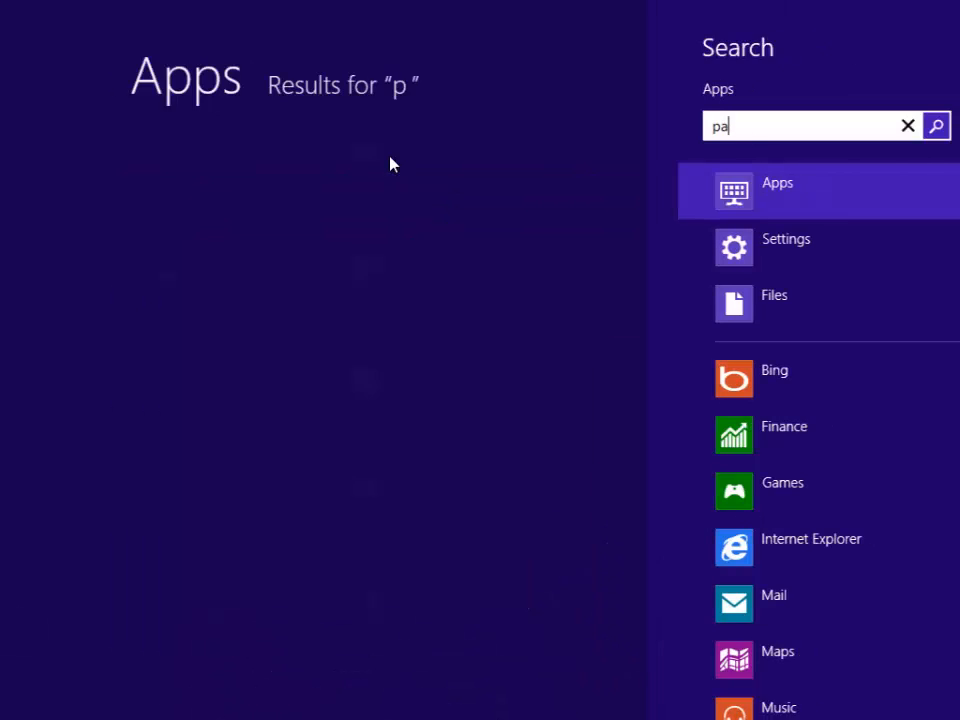
{"action": "right_click", "coordinate": [224, 150]}
{"action": "left_click", "coordinate": [55, 665]}
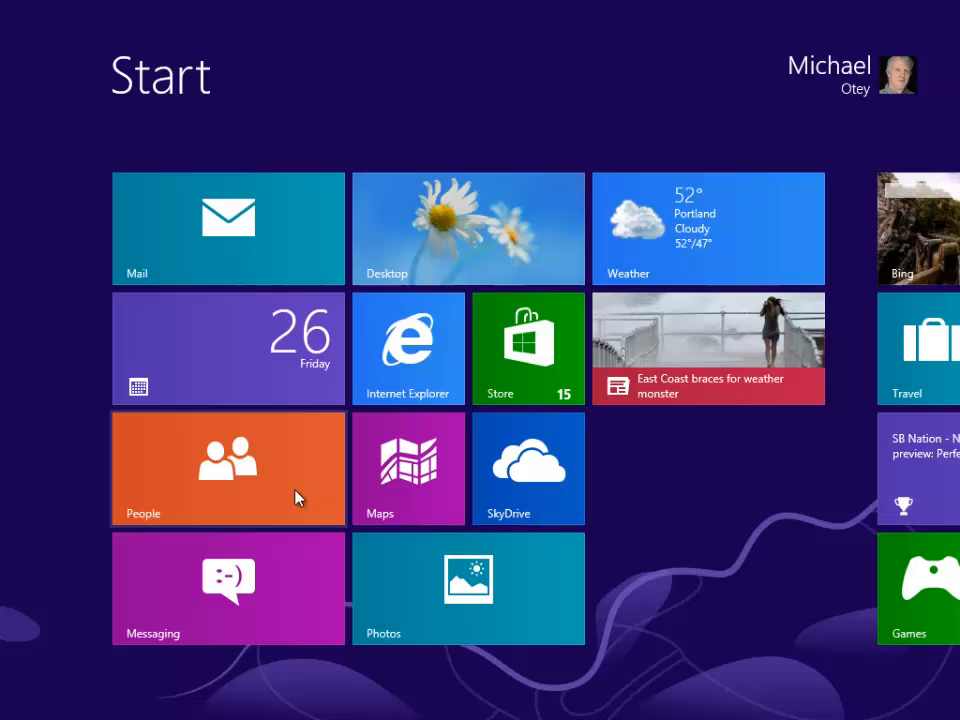
Switch 'Show administrative tools' to Yes in the Start screen's Tiles settings.
{"action": "key", "text": "super+i"}
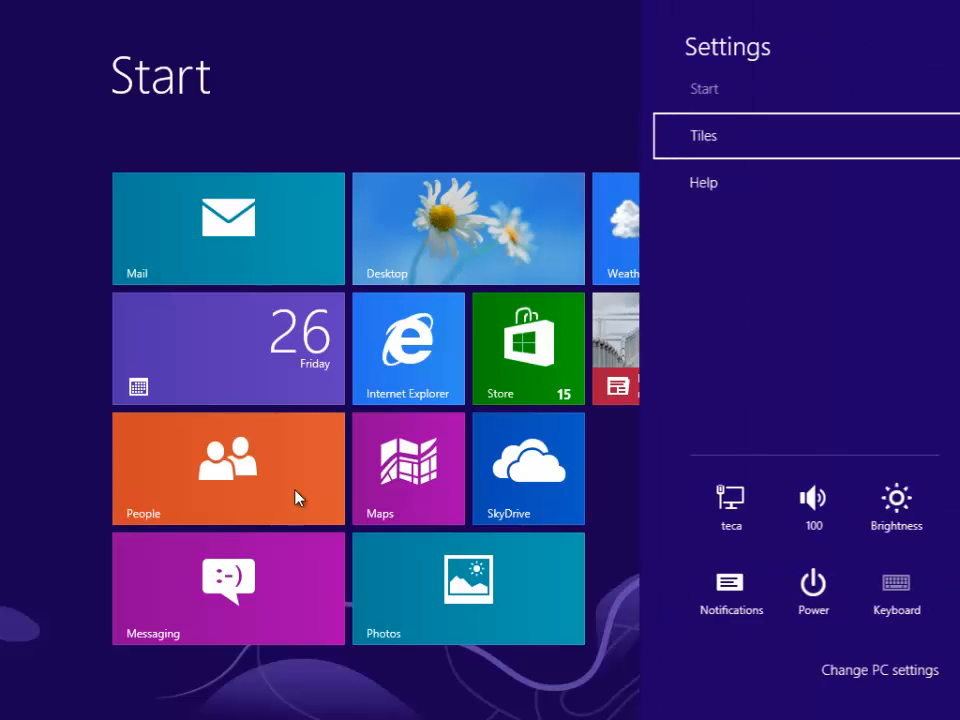
{"action": "left_click", "coordinate": [711, 137]}
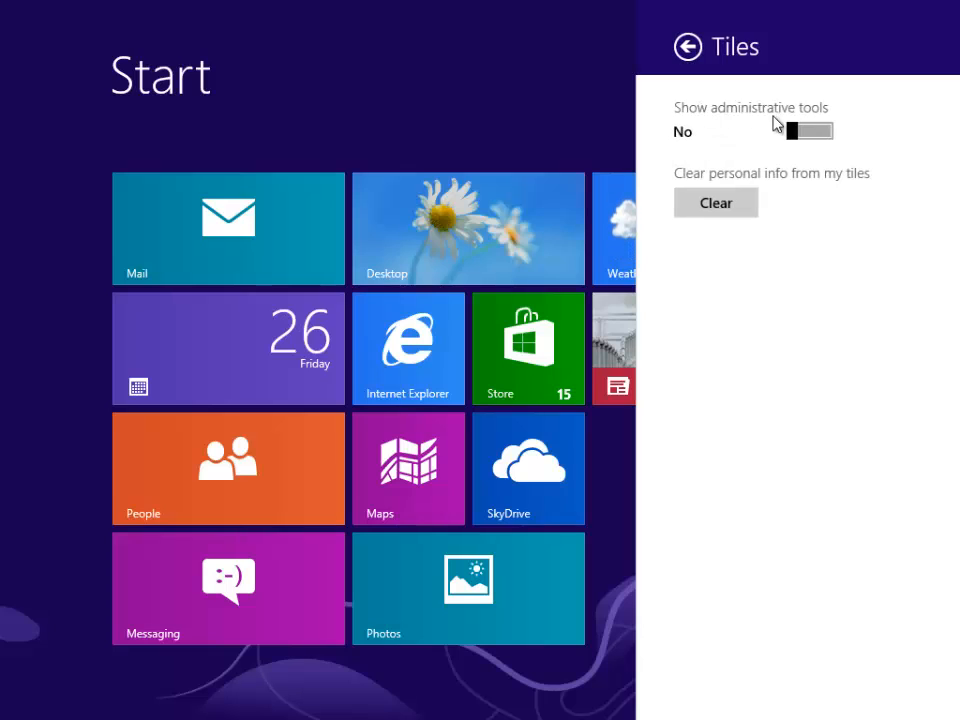
{"action": "left_click_drag", "start_coordinate": [791, 135], "coordinate": [835, 143]}
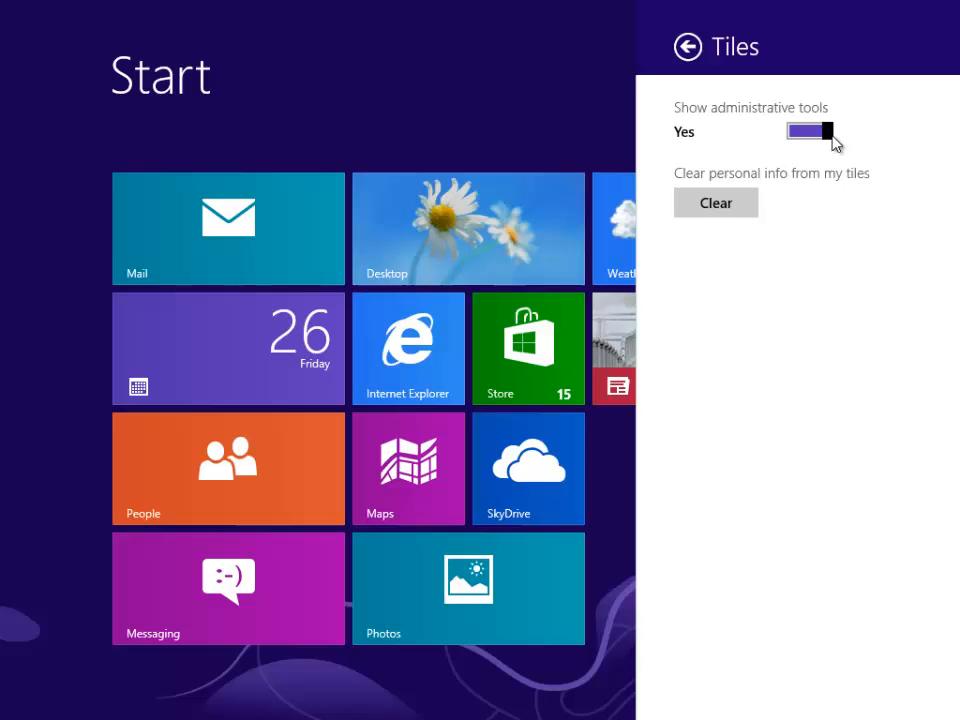
{"action": "left_click", "coordinate": [523, 132]}
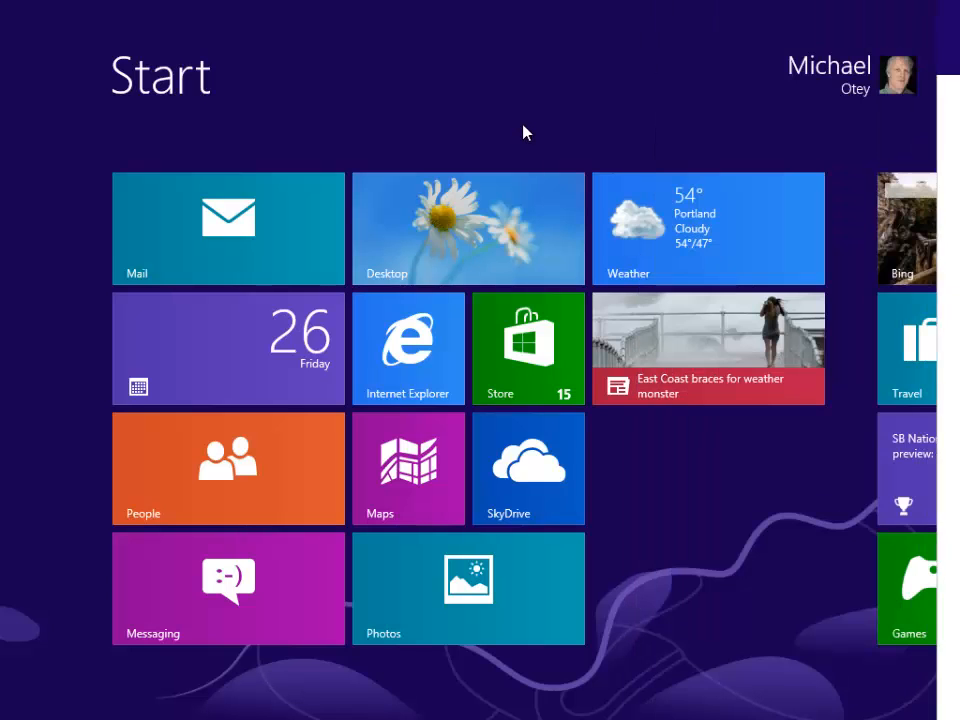
{"action": "left_click_drag", "start_coordinate": [411, 716], "coordinate": [868, 716]}
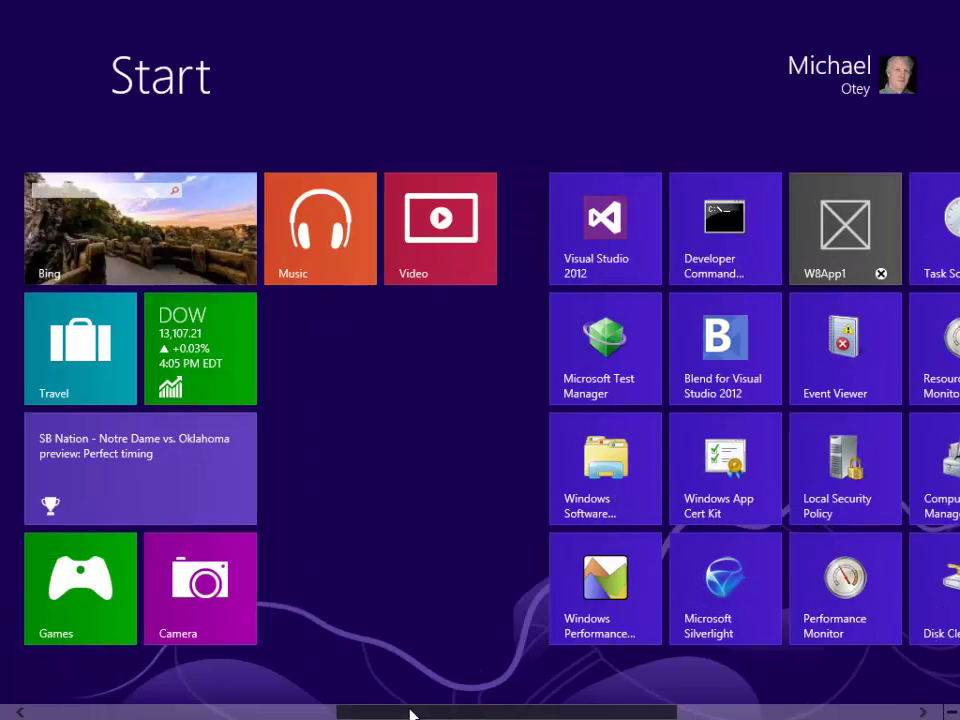
{"action": "left_click_drag", "start_coordinate": [596, 716], "coordinate": [334, 707]}
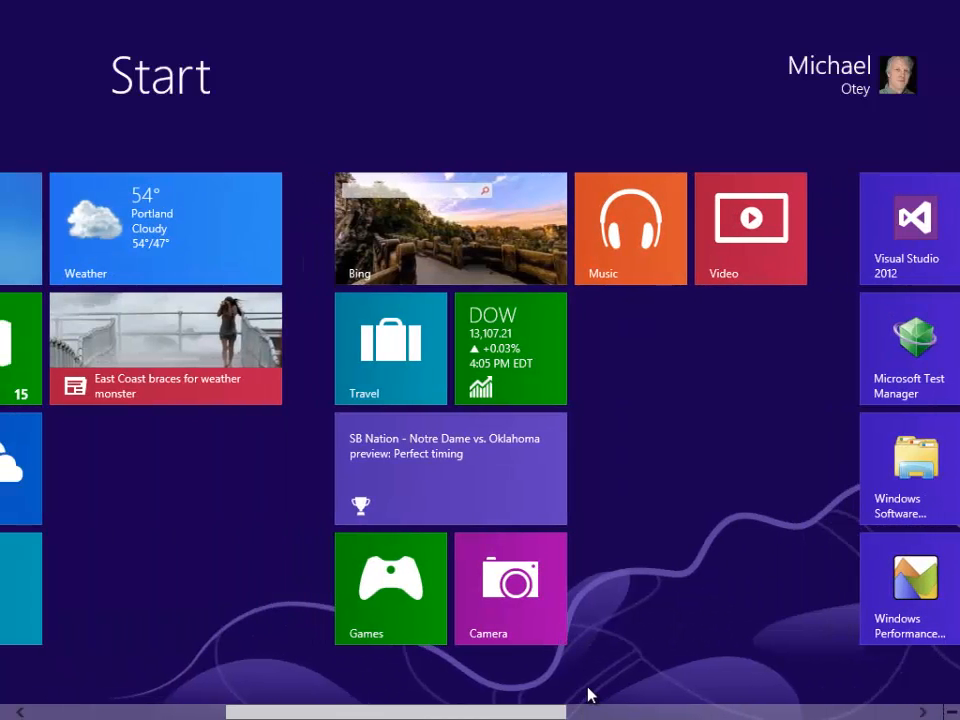
{"action": "scroll", "coordinate": [491, 707], "scroll_direction": "up", "scroll_amount": 3}
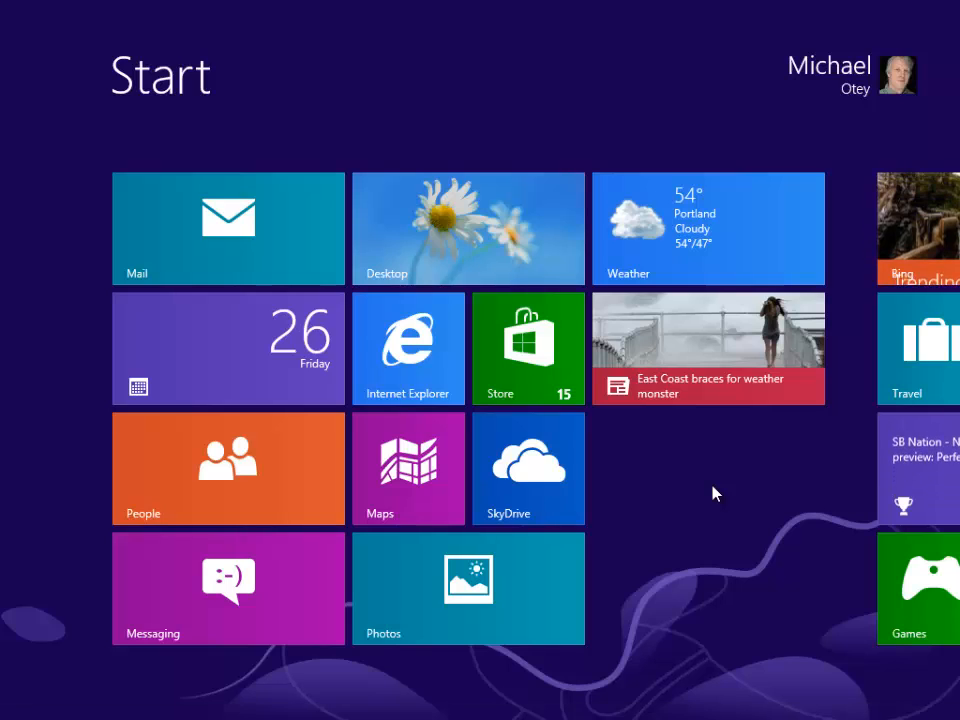
{"action": "type", "text": "rem"}
Launch Remote Desktop Connection and expand its options to the Local Resources settings.
{"action": "left_click", "coordinate": [211, 166]}
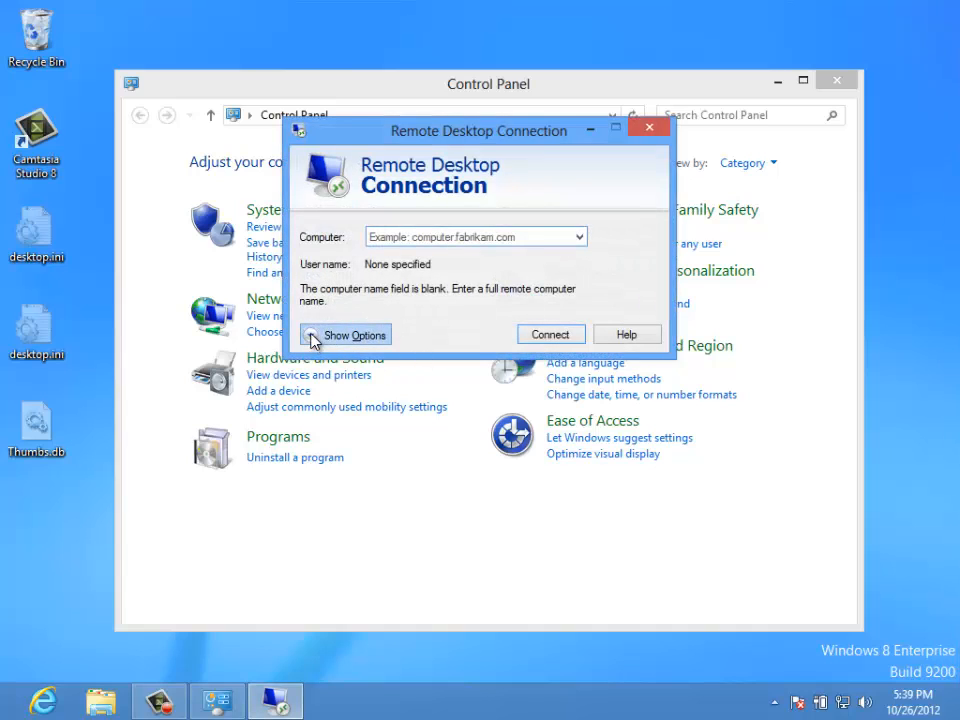
{"action": "left_click", "coordinate": [313, 336]}
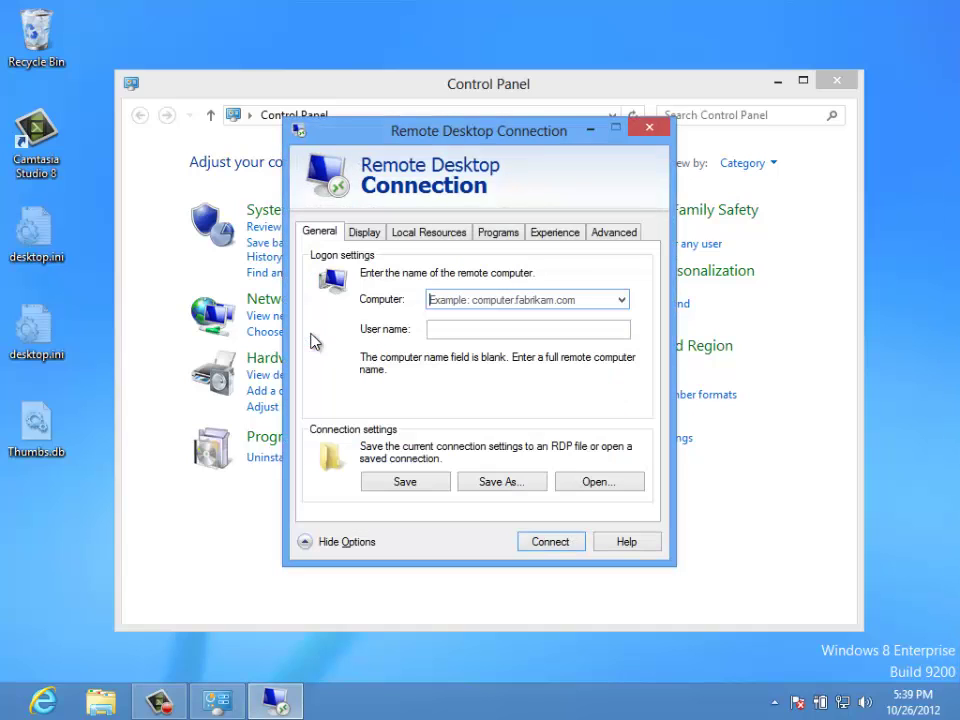
{"action": "left_click", "coordinate": [430, 234]}
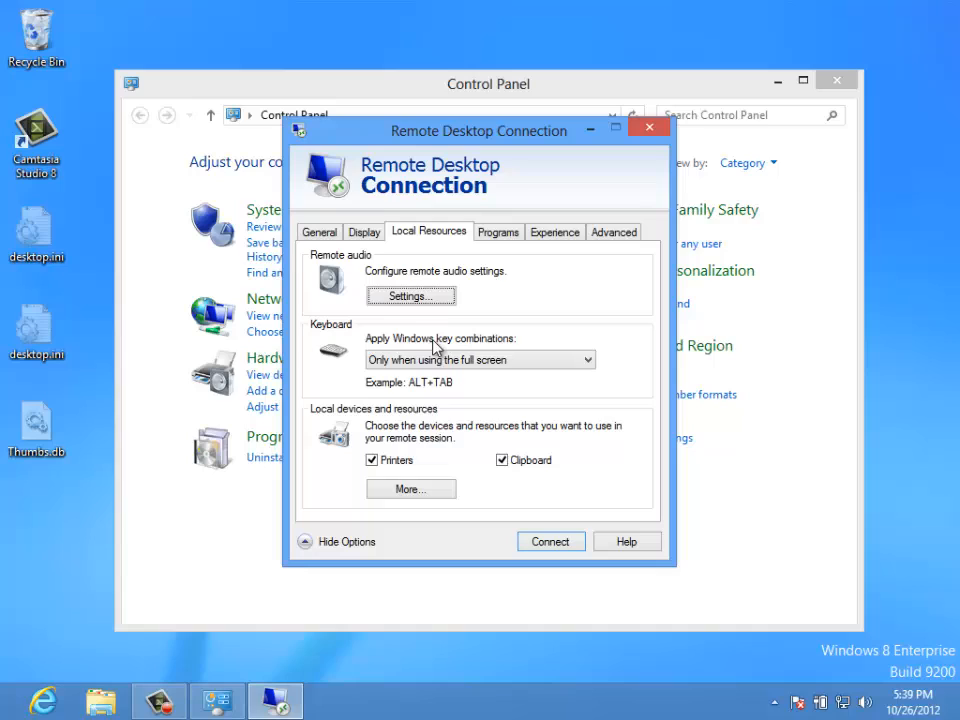
Set Apply Windows key combinations to 'On the remote computer', close the window and return to Start.
{"action": "left_click", "coordinate": [590, 362]}
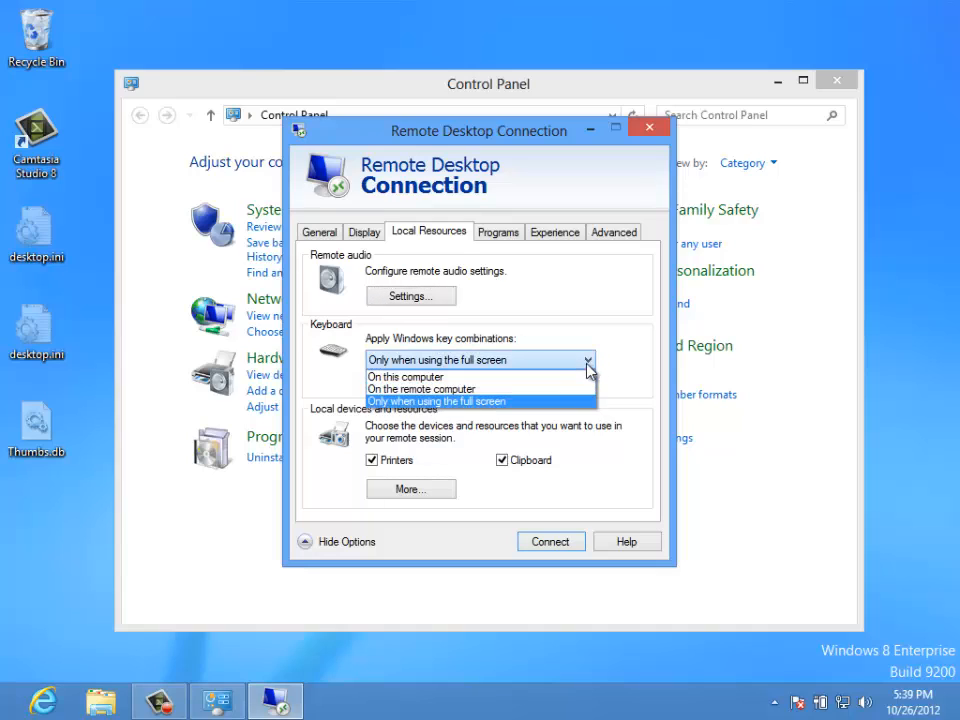
{"action": "left_click", "coordinate": [470, 392]}
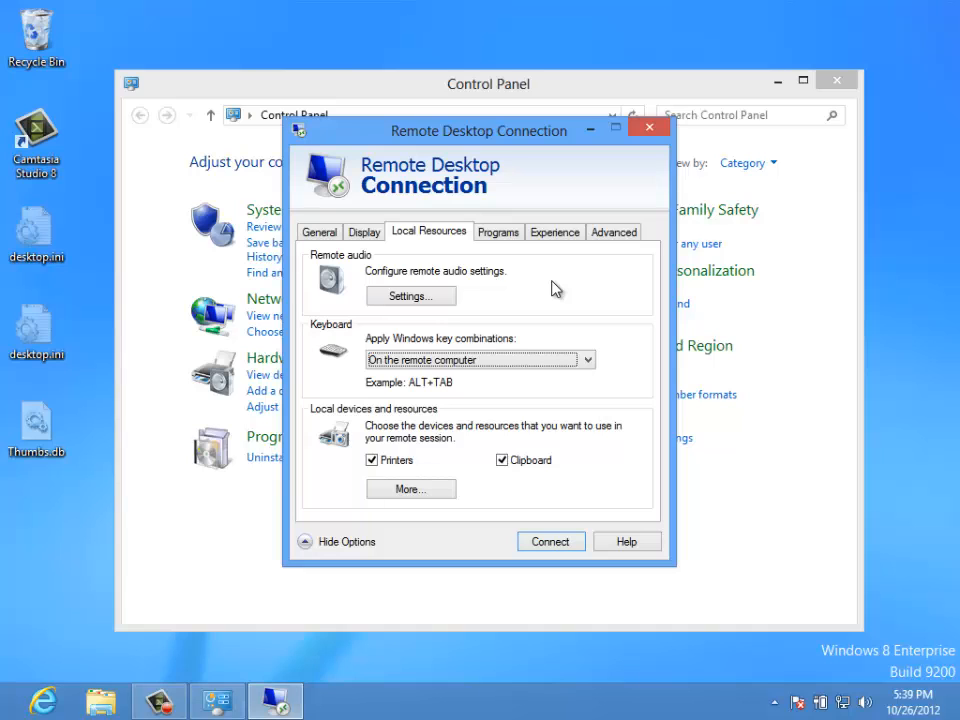
{"action": "left_click", "coordinate": [651, 129]}
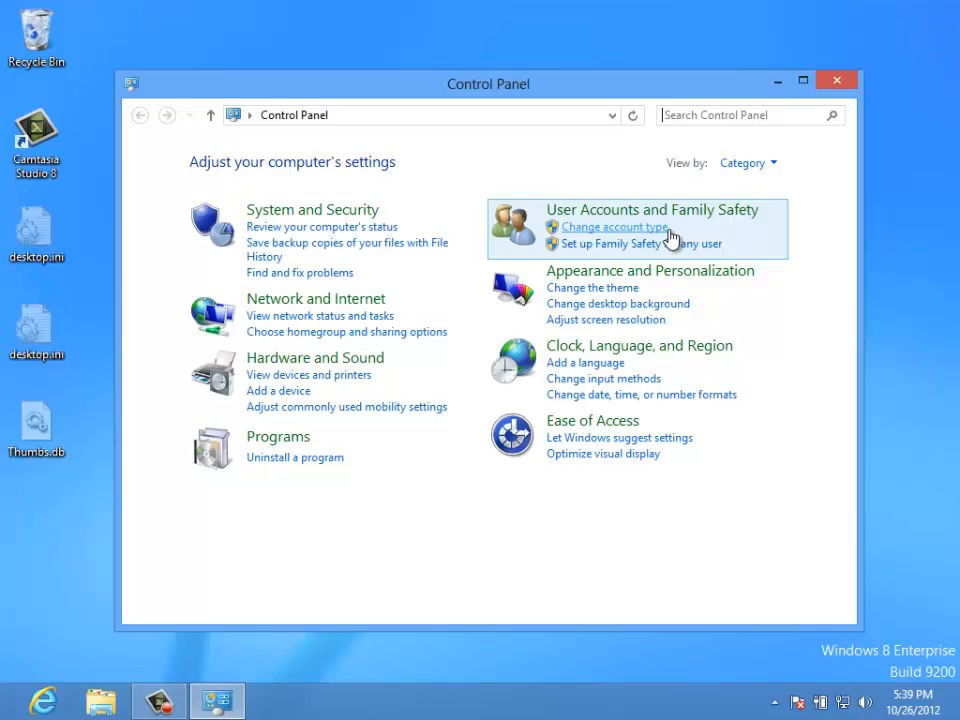
{"action": "key", "text": "super"}
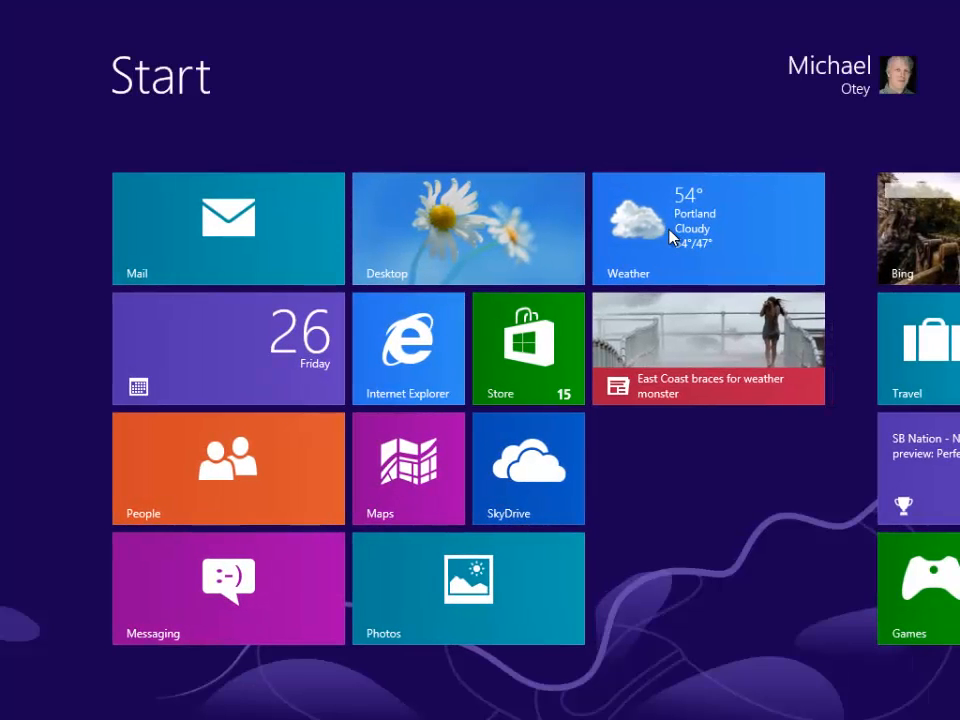